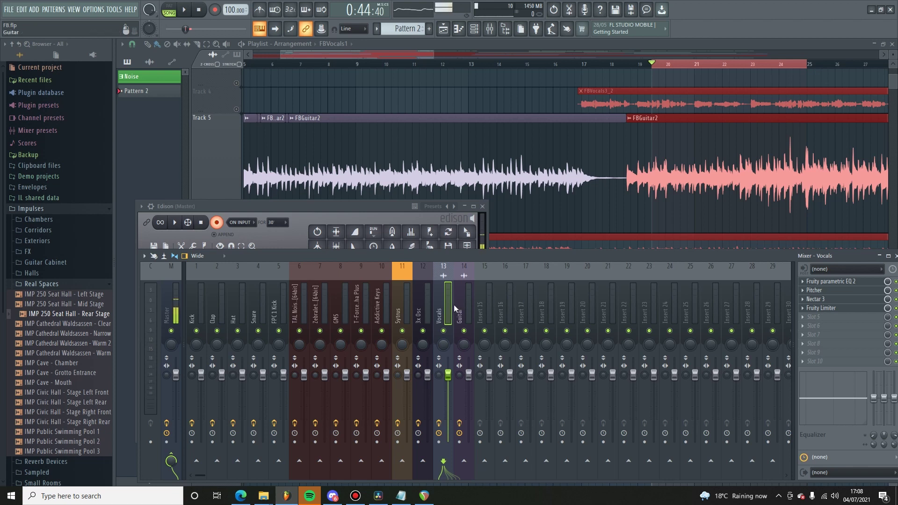
# Step: Load Trackspacer 2.5 into effect slot 2 of the Guitar mixer track and shrink the plugin window slightly
pyautogui.click(466, 319)
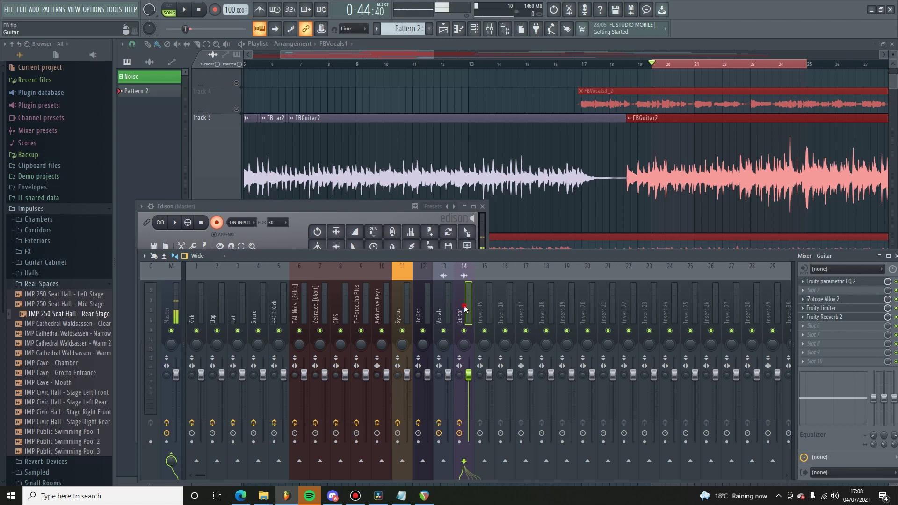
pyautogui.click(803, 290)
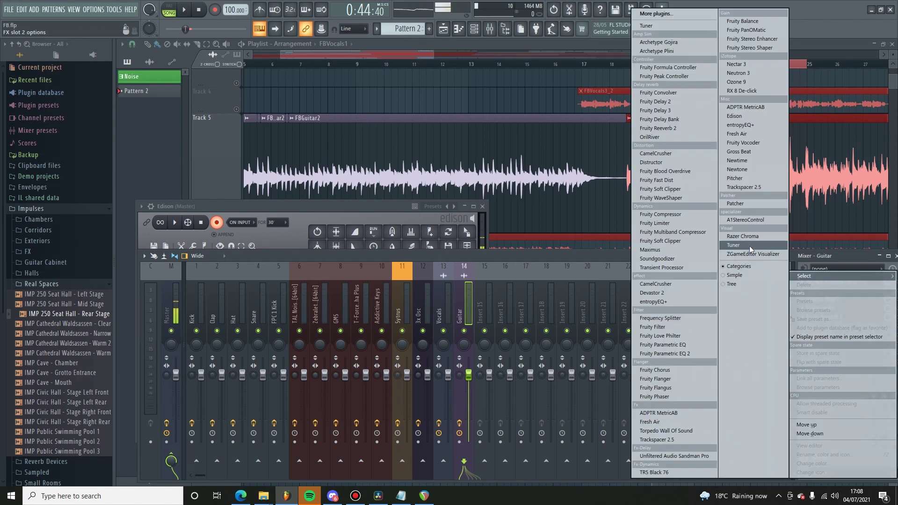
pyautogui.click(736, 187)
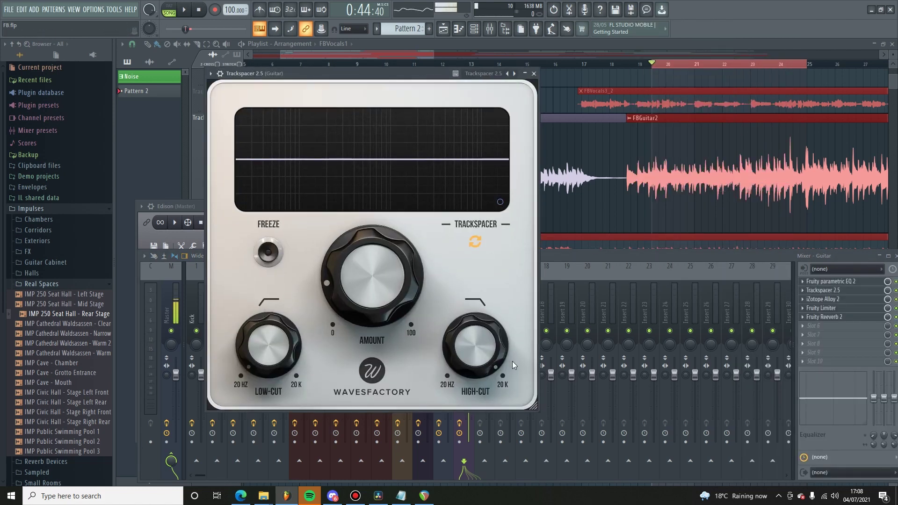
pyautogui.moveTo(533, 407); pyautogui.dragTo(517, 391)
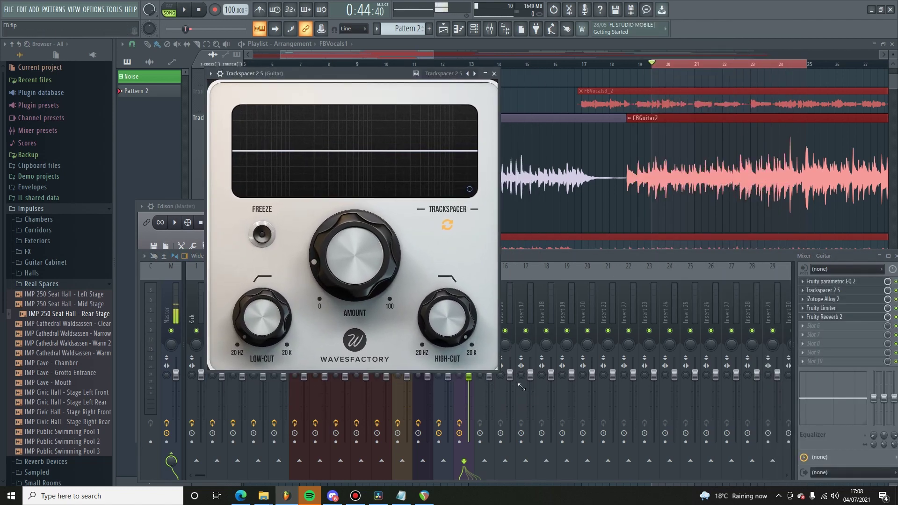
pyautogui.moveTo(354, 249)
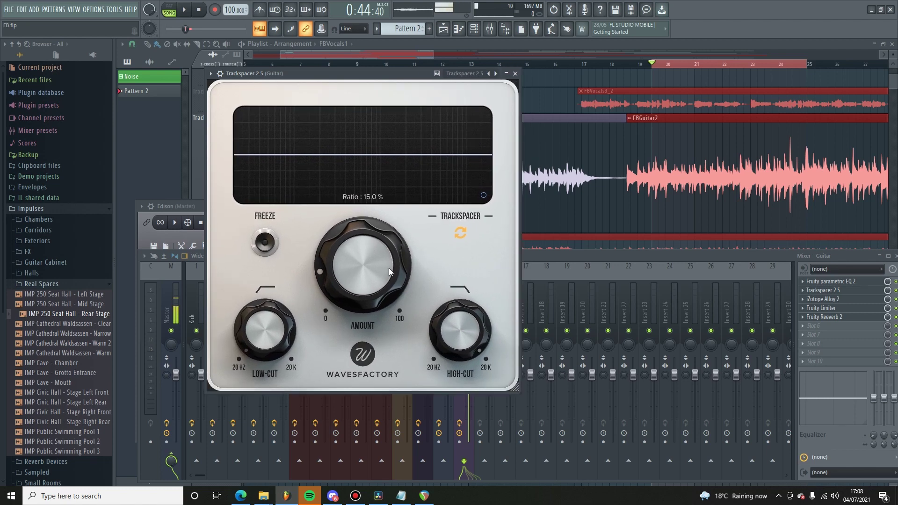
# Step: Sidechain the Vocals mixer track to the Guitar track
pyautogui.click(547, 256)
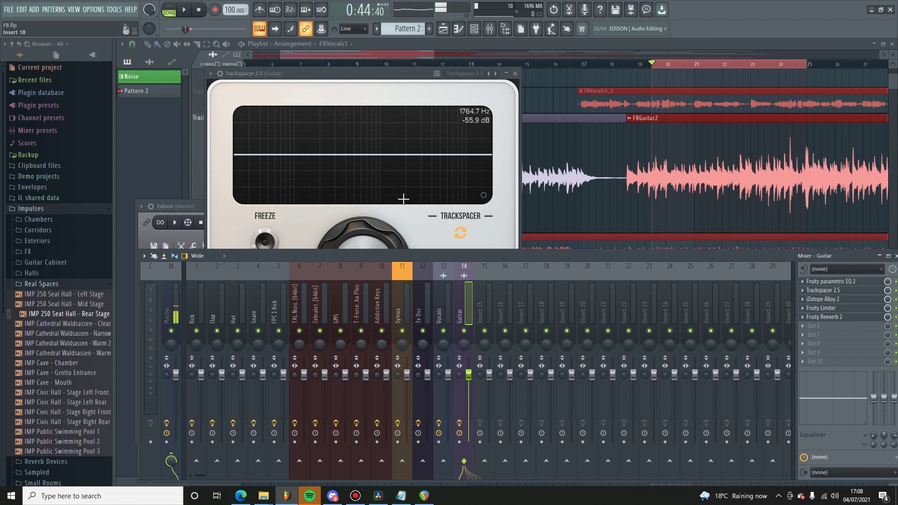
pyautogui.click(441, 311)
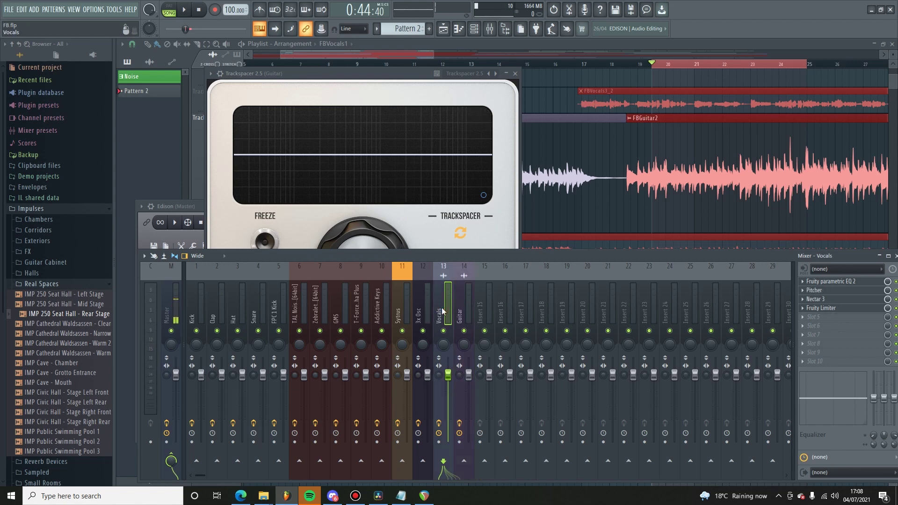
pyautogui.click(440, 310)
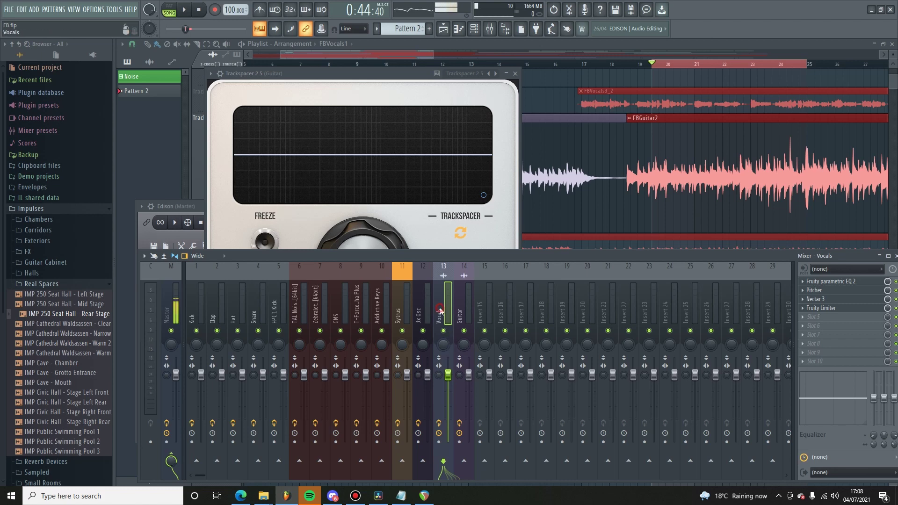
pyautogui.rightClick(463, 461)
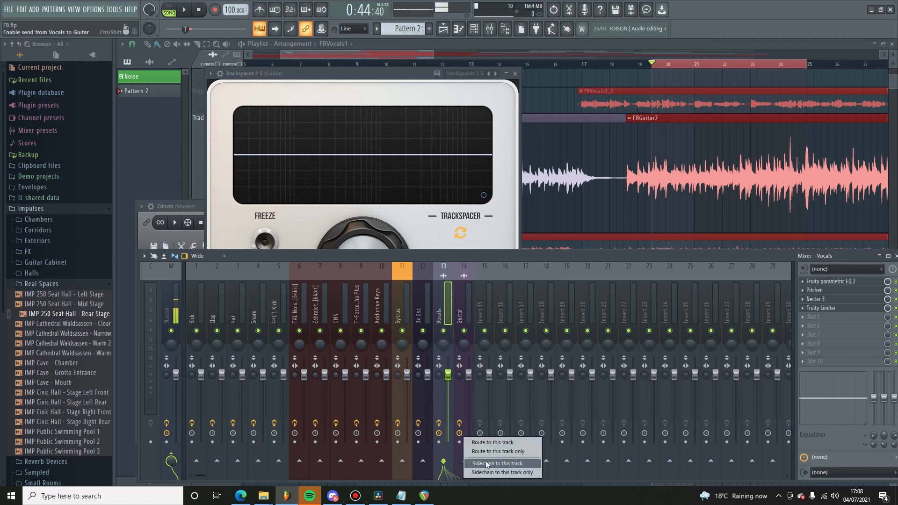
pyautogui.click(486, 462)
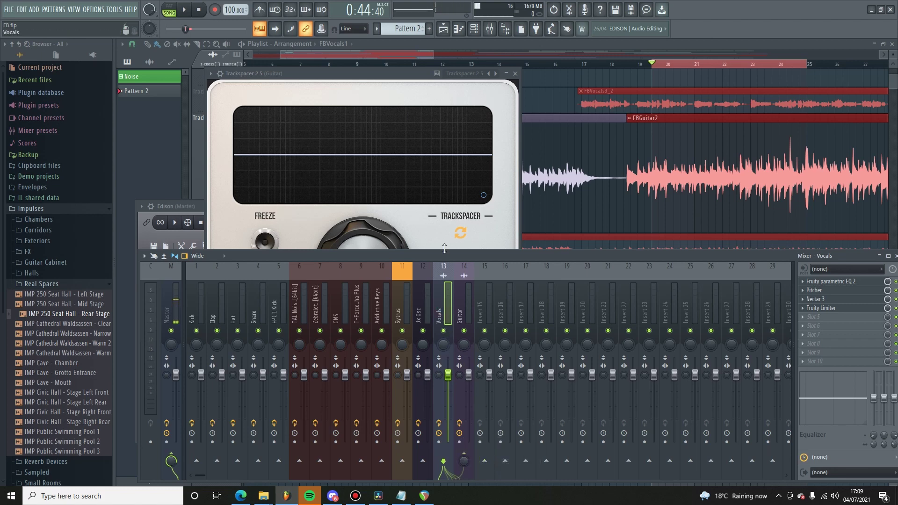
# Step: Auto-map the inputs in Trackspacer's processing settings for the sidechain, and return to the plugin's main controls
pyautogui.click(335, 108)
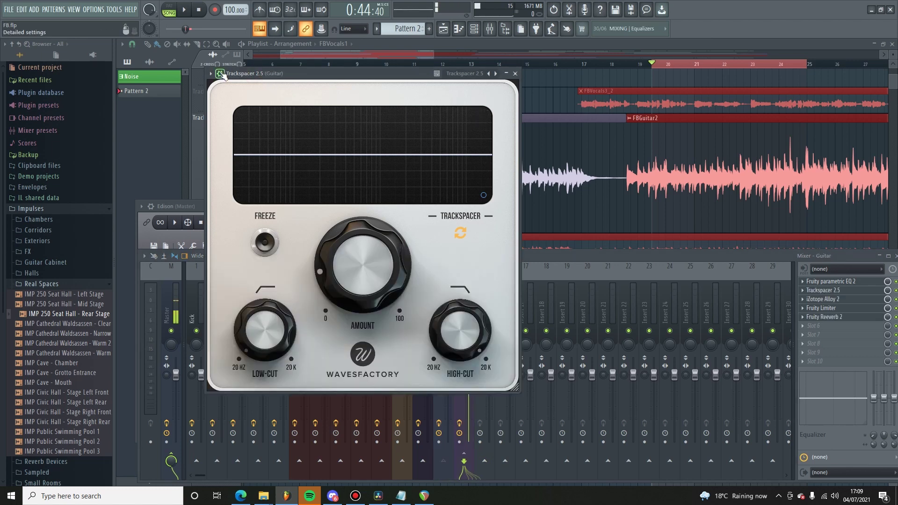
pyautogui.click(219, 73)
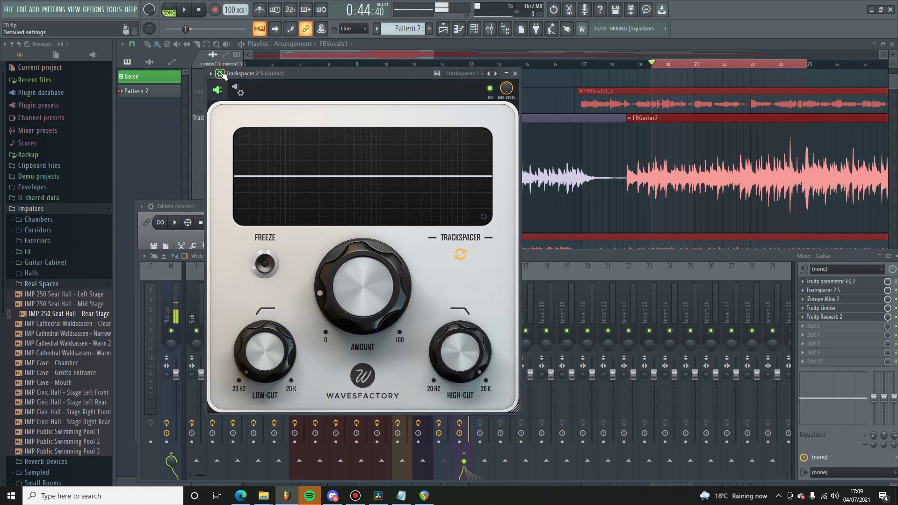
pyautogui.click(236, 90)
pyautogui.click(250, 110)
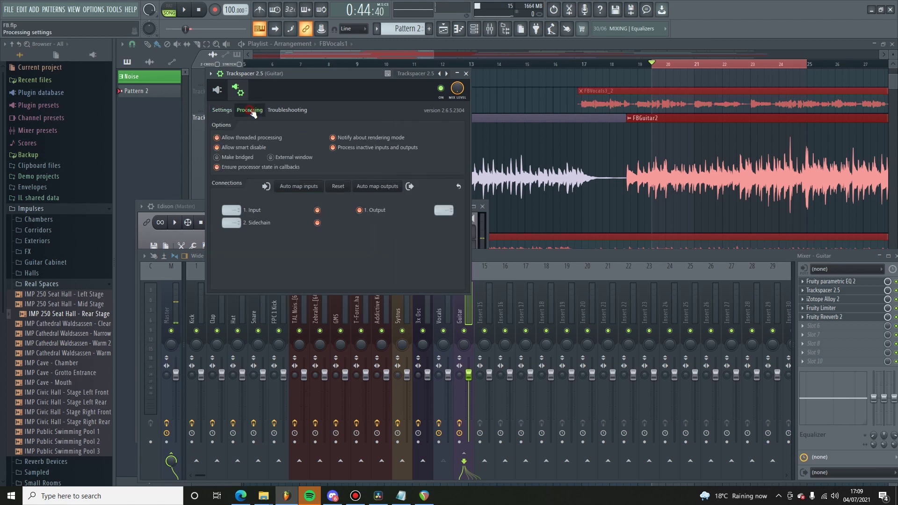
pyautogui.click(300, 187)
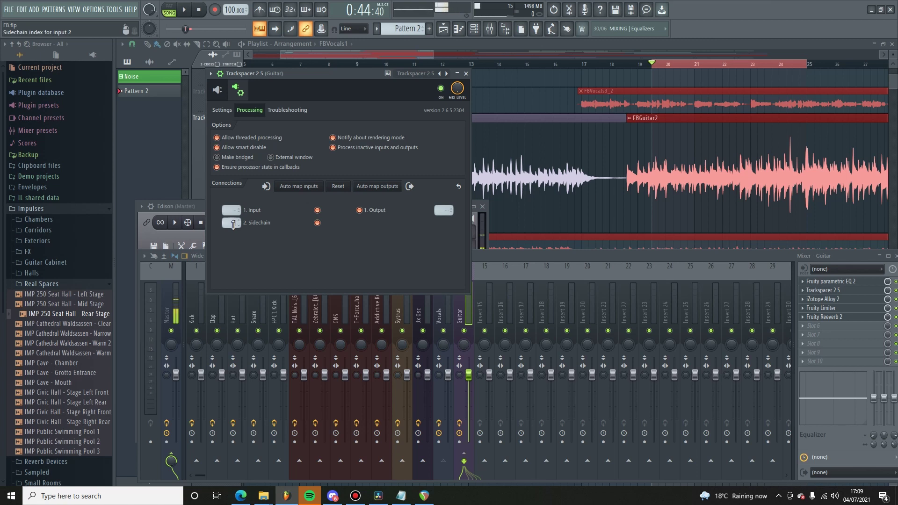
pyautogui.click(219, 90)
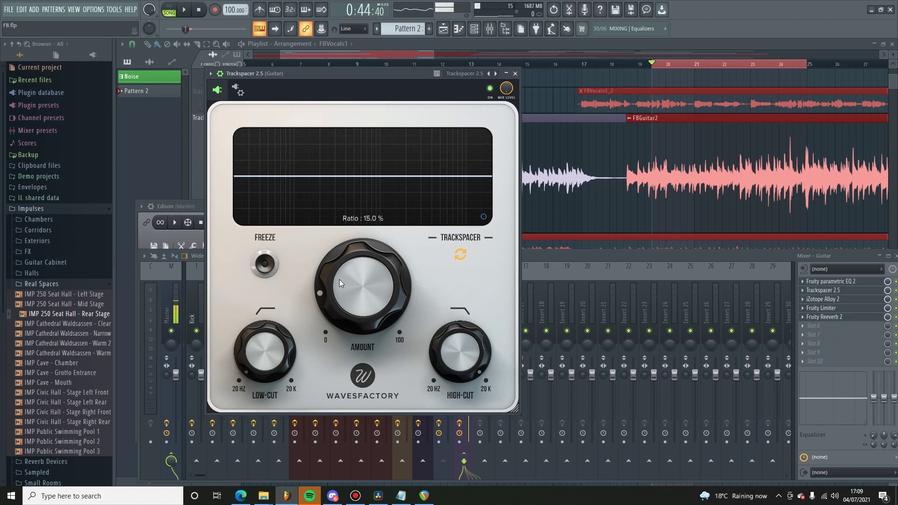
# Step: Set the Trackspacer amount to 0% and audition the selected playlist section without ducking
pyautogui.moveTo(338, 290); pyautogui.dragTo(357, 345)
pyautogui.moveTo(374, 294)
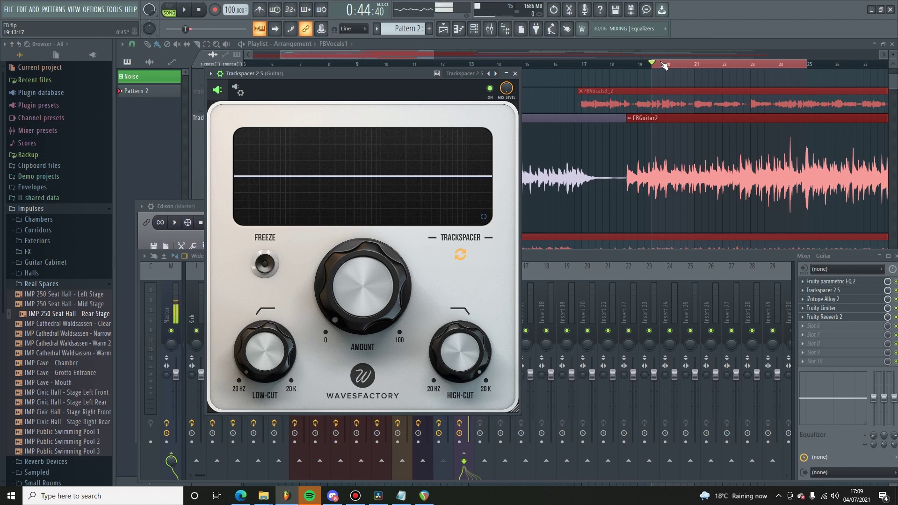
pyautogui.click(185, 10)
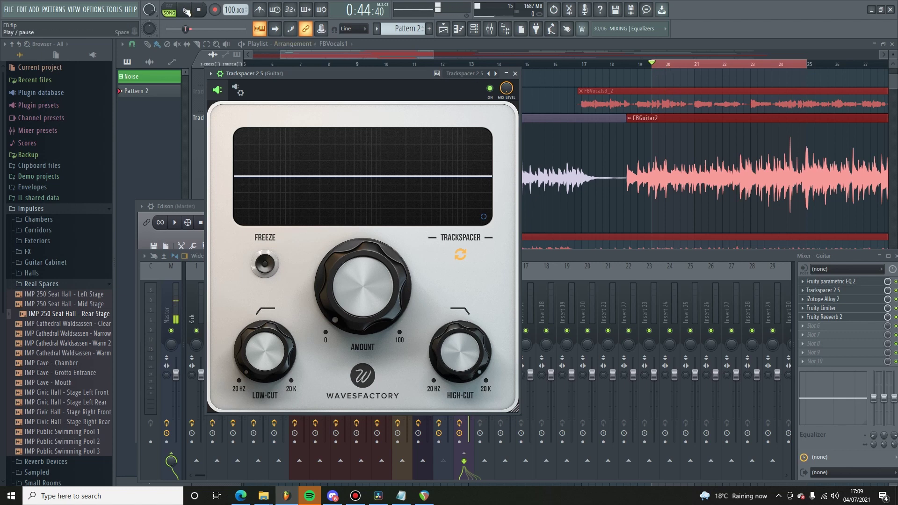
pyautogui.moveTo(388, 253)
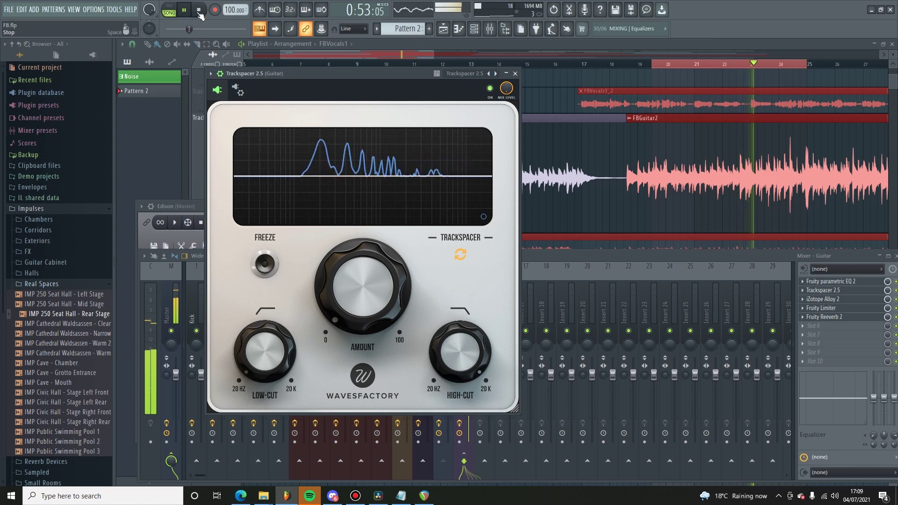
pyautogui.click(199, 10)
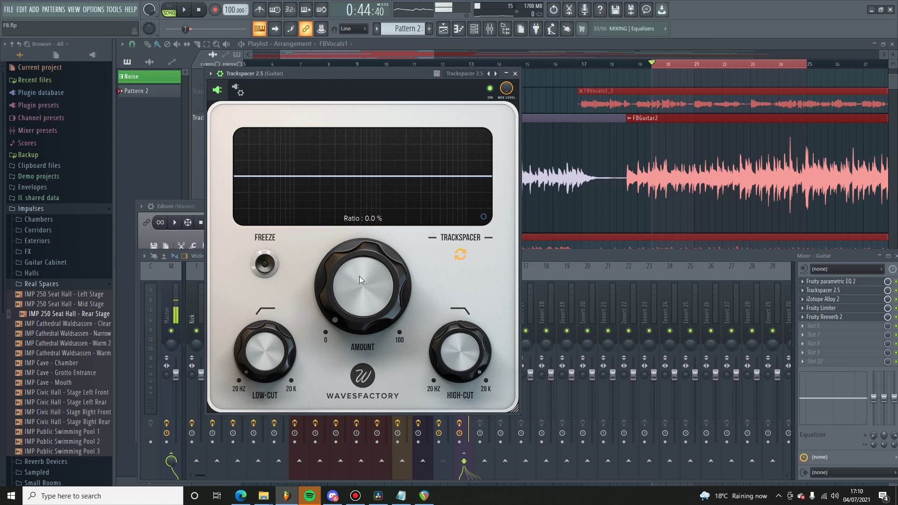
# Step: During playback, raise the Trackspacer amount to 100% and reduce it to 8%, then stop the song
pyautogui.press('space')
pyautogui.moveTo(365, 305); pyautogui.dragTo(354, 18)
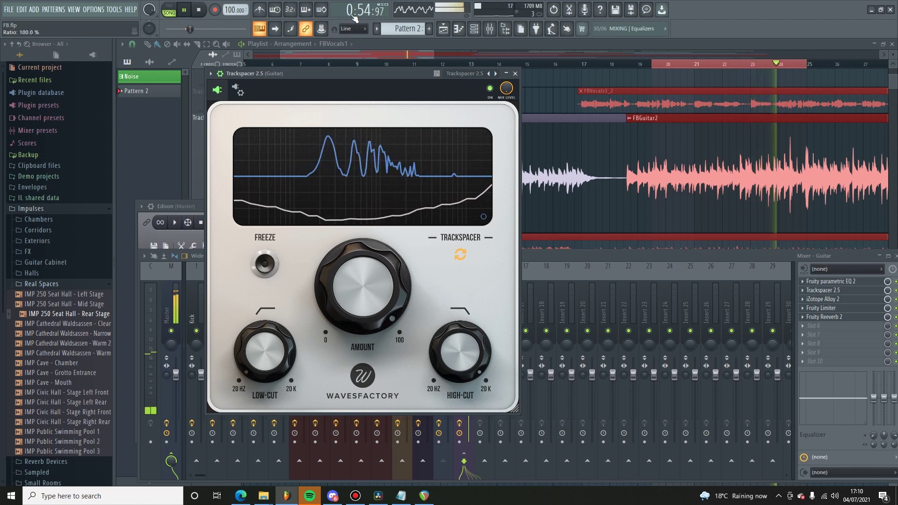
pyautogui.moveTo(365, 268)
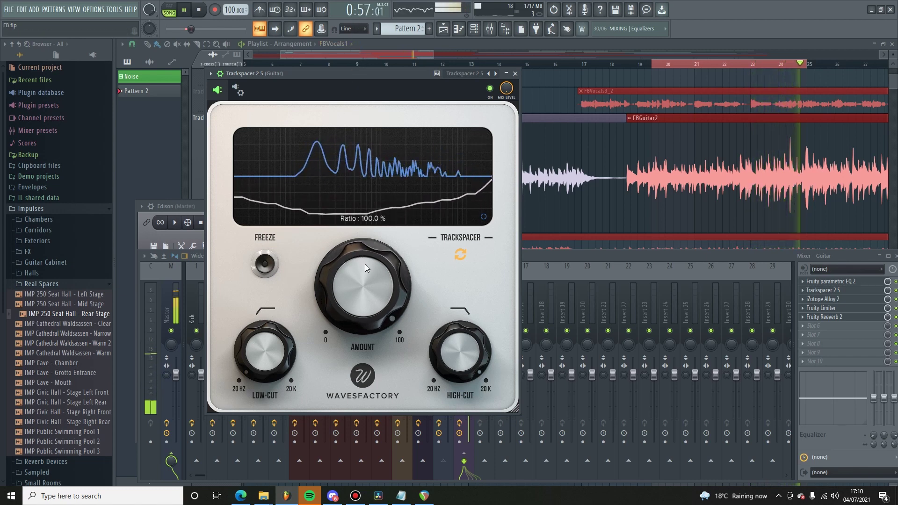
pyautogui.click(365, 266)
pyautogui.moveTo(365, 263); pyautogui.dragTo(358, 296)
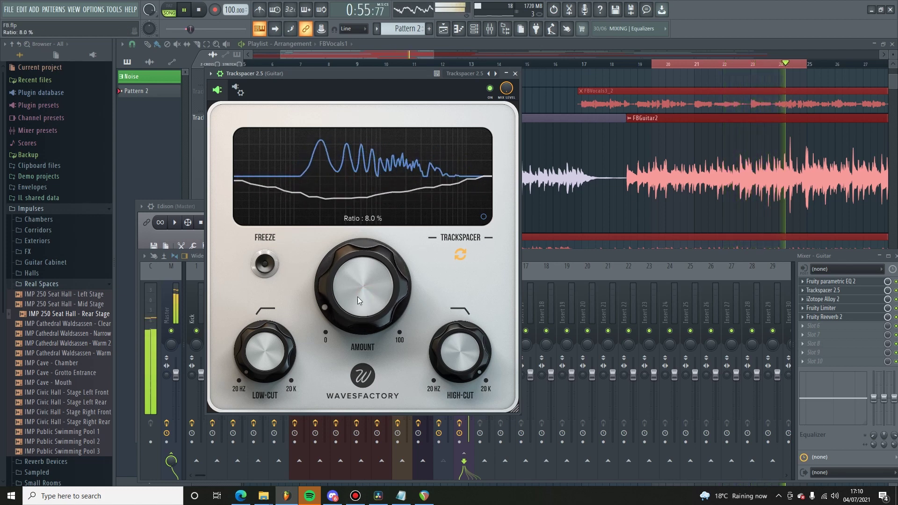
pyautogui.press('space')
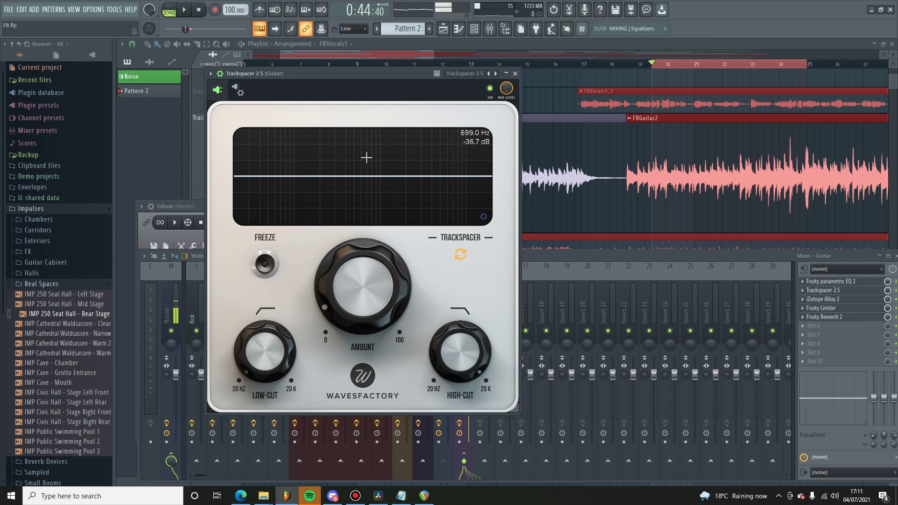
# Step: Limit Trackspacer's range with a 4.77 kHz high-cut and a 96.28 Hz low-cut, and set the amount to 11.7%
pyautogui.moveTo(468, 360)
pyautogui.moveTo(465, 348)
pyautogui.mouseDown()
pyautogui.moveTo(463, 391)
pyautogui.moveTo(461, 384)
pyautogui.mouseUp()
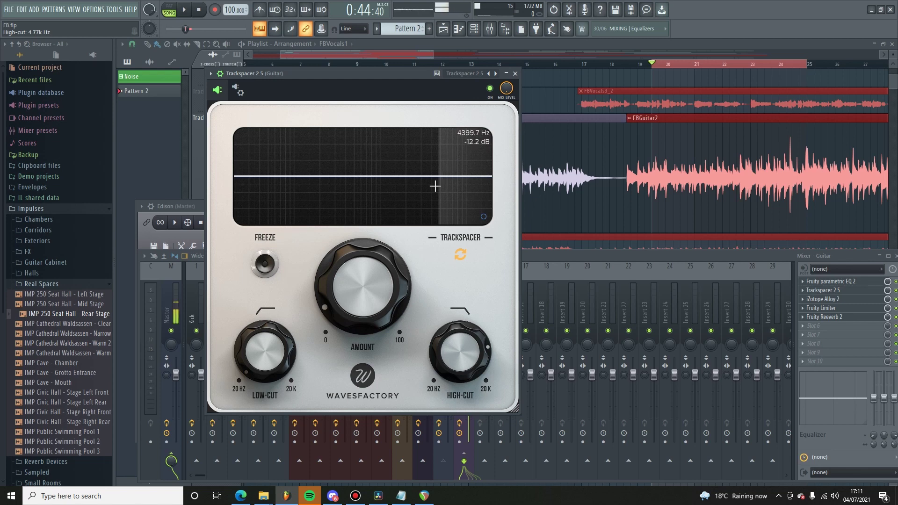
pyautogui.moveTo(270, 354)
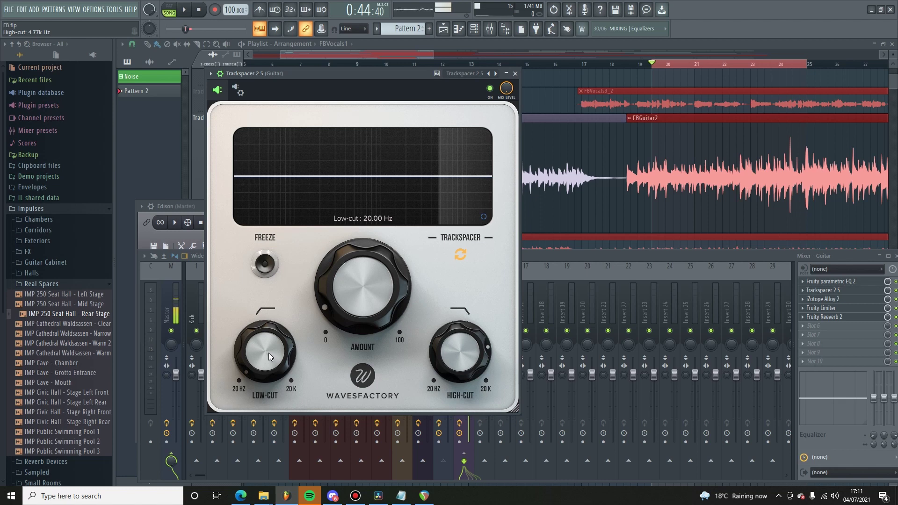
pyautogui.moveTo(268, 352); pyautogui.dragTo(256, 308)
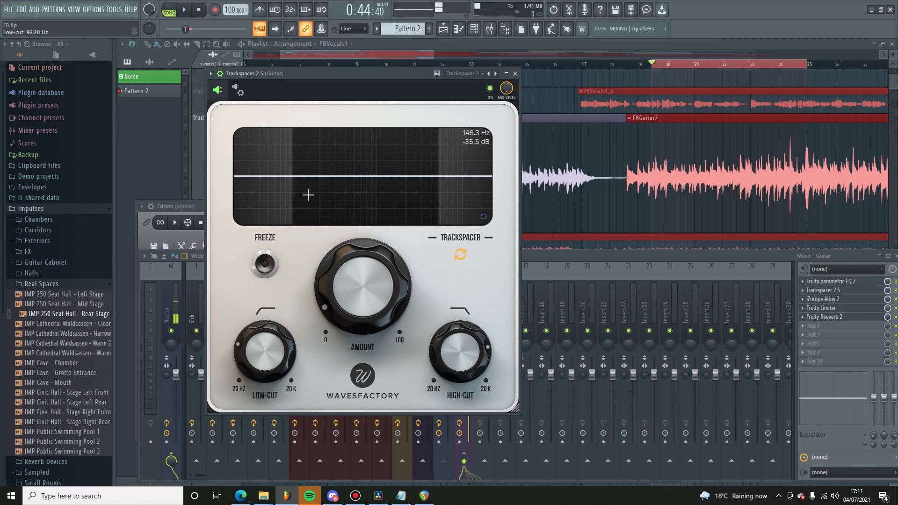
pyautogui.moveTo(357, 282)
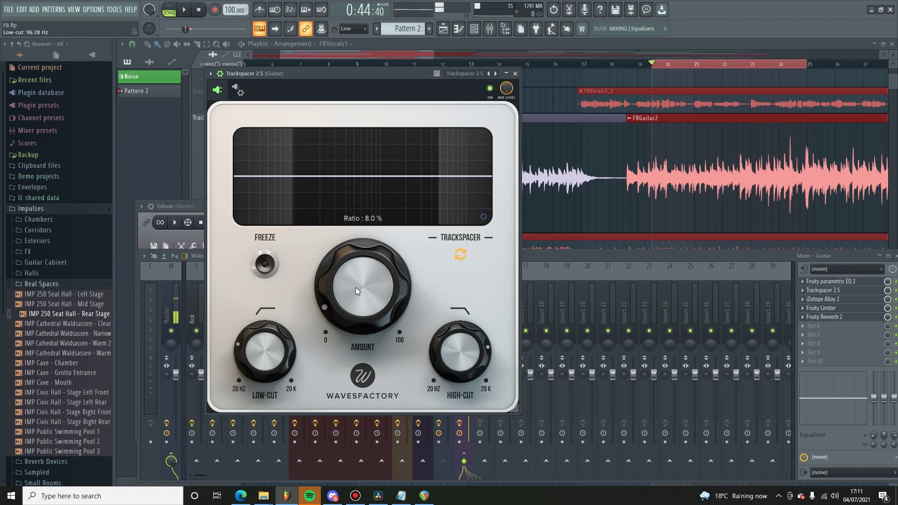
pyautogui.moveTo(355, 287); pyautogui.dragTo(344, 277)
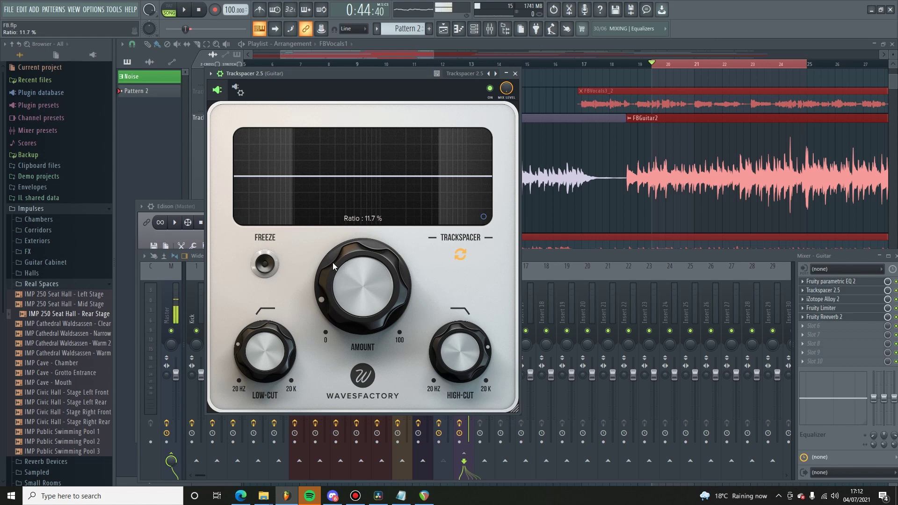
# Step: Play the selected section, freeze Trackspacer's reduction curve, stop playback and turn Freeze off again
pyautogui.click(186, 13)
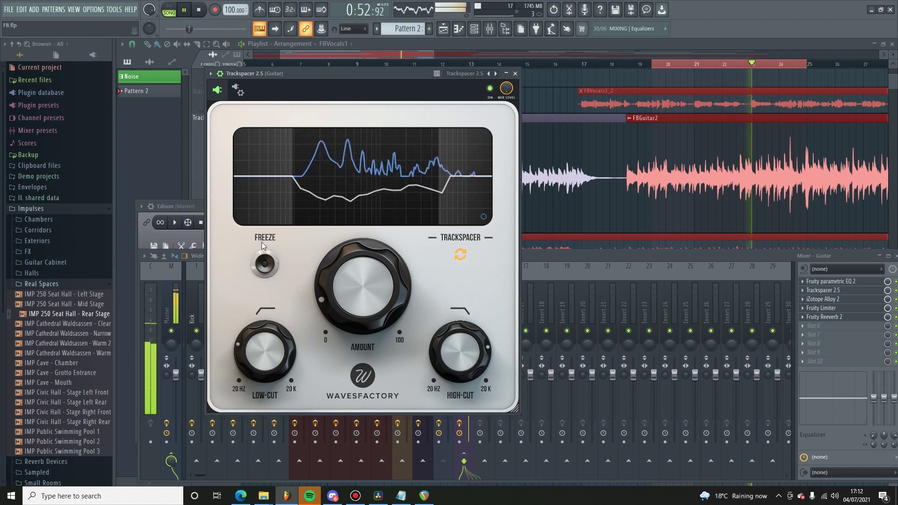
pyautogui.click(264, 263)
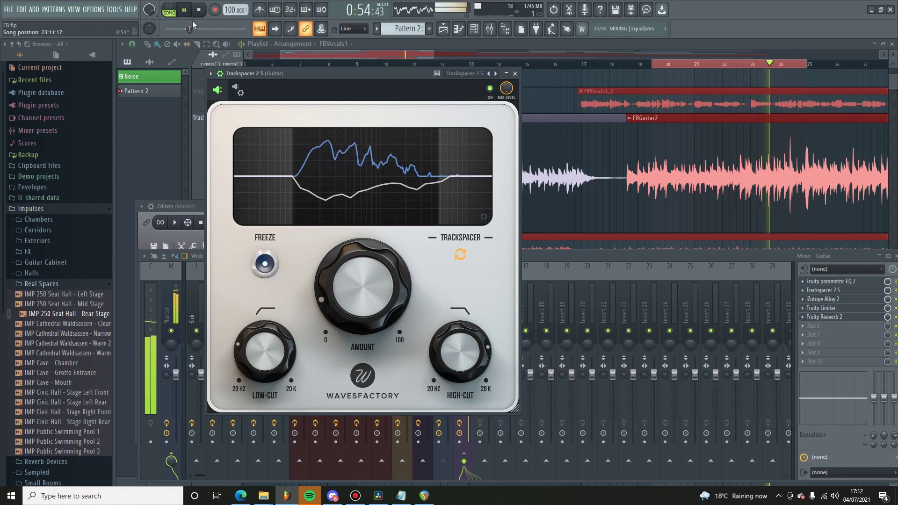
pyautogui.click(197, 14)
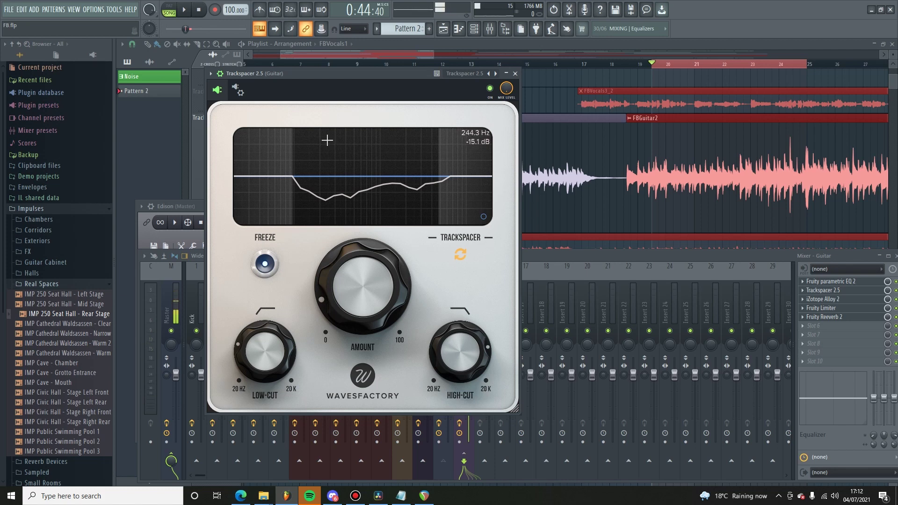
pyautogui.click(265, 266)
pyautogui.click(267, 264)
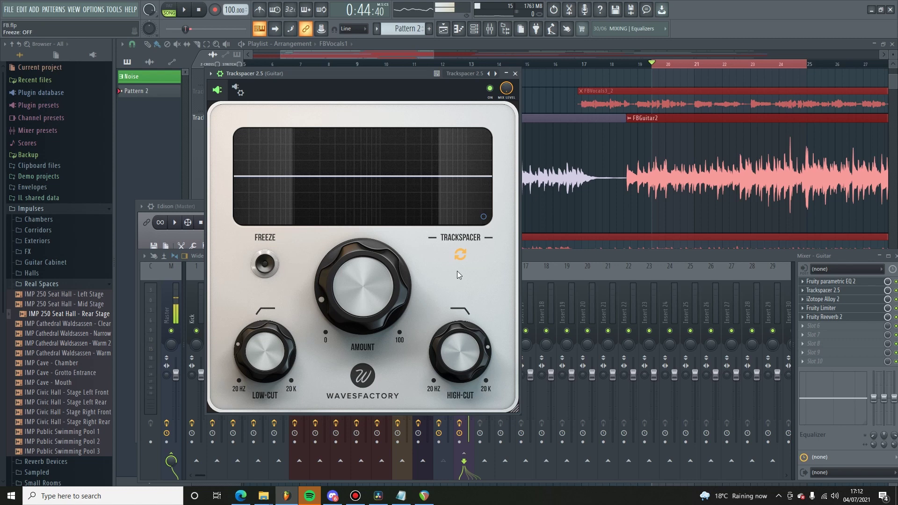
# Step: Open Trackspacer's update prompt, decline the installation, and open the Wavesfactory options list
pyautogui.click(459, 255)
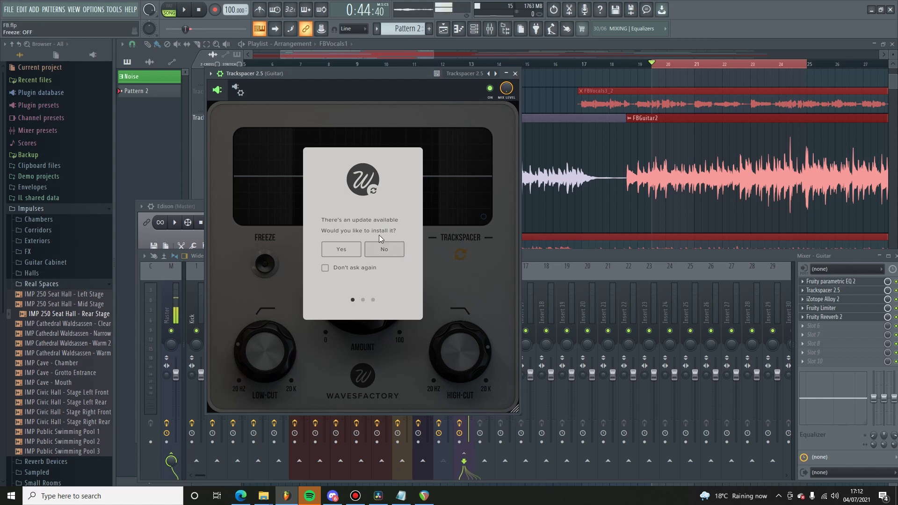
pyautogui.click(383, 252)
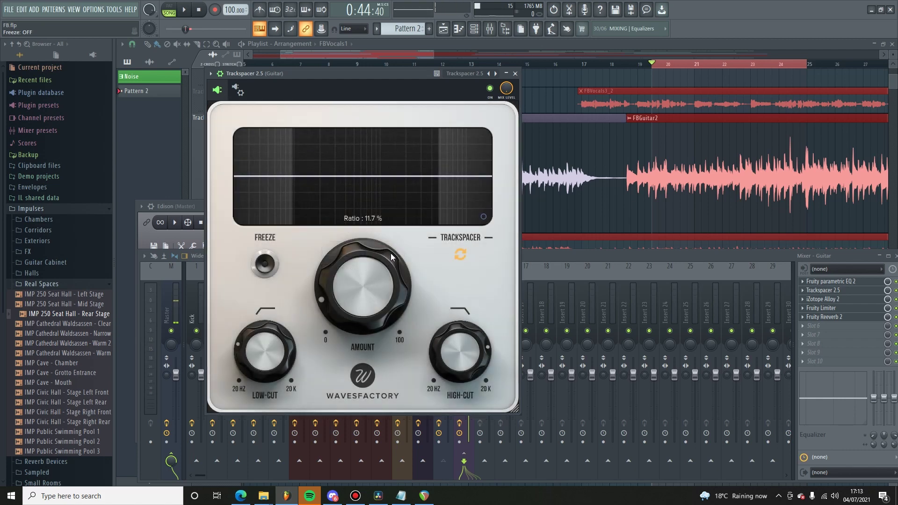
pyautogui.click(364, 376)
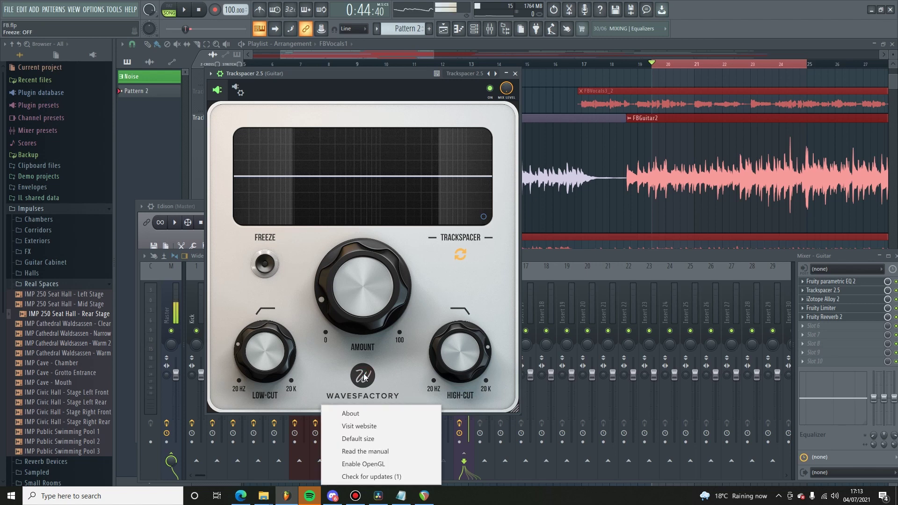
# Step: Reset the Trackspacer window to its default size and enlarge it slightly
pyautogui.click(373, 438)
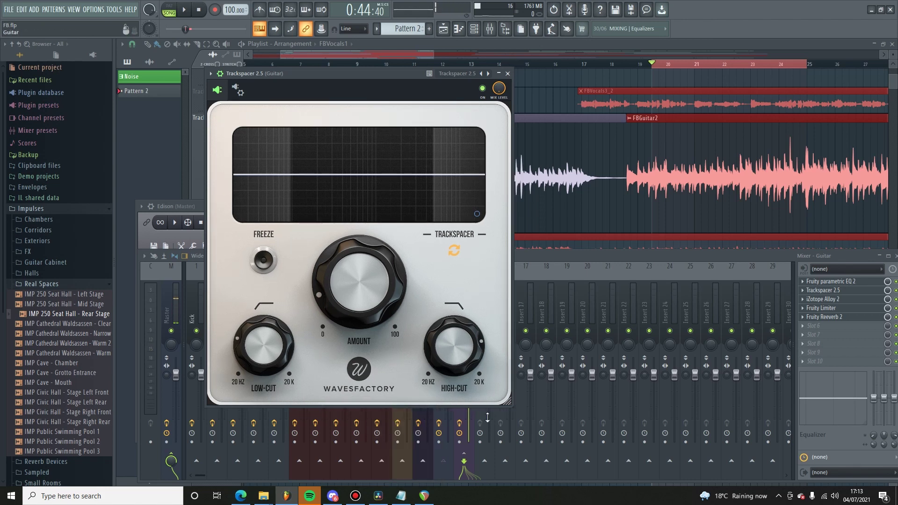
pyautogui.moveTo(508, 402); pyautogui.dragTo(537, 434)
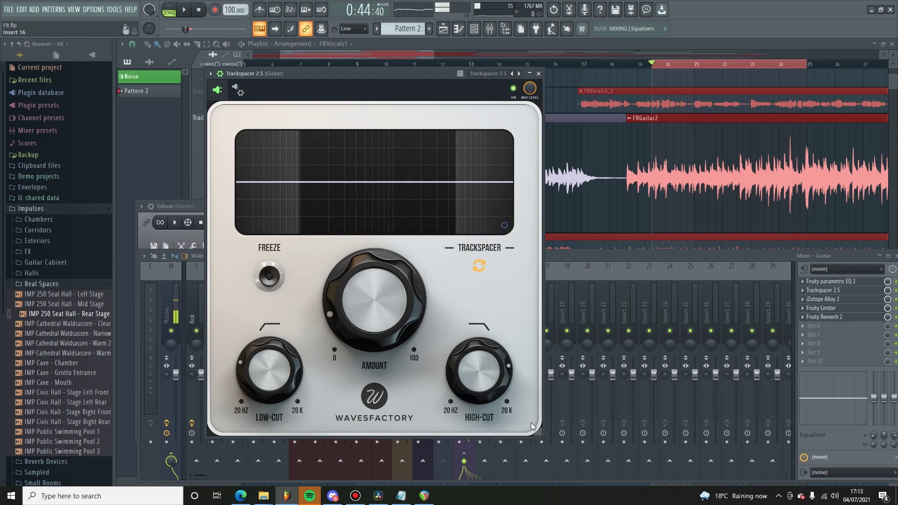
pyautogui.moveTo(375, 276)
# Step: In Trackspacer's Advanced Panel, switch the stereo mode to M/S and raise Pan to 96.3%, toward Side
pyautogui.click(505, 226)
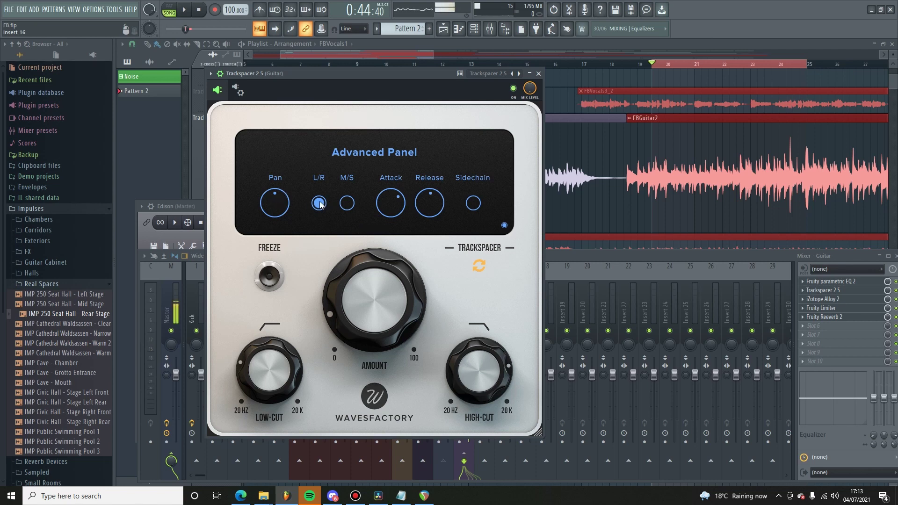
pyautogui.click(346, 204)
pyautogui.moveTo(277, 195)
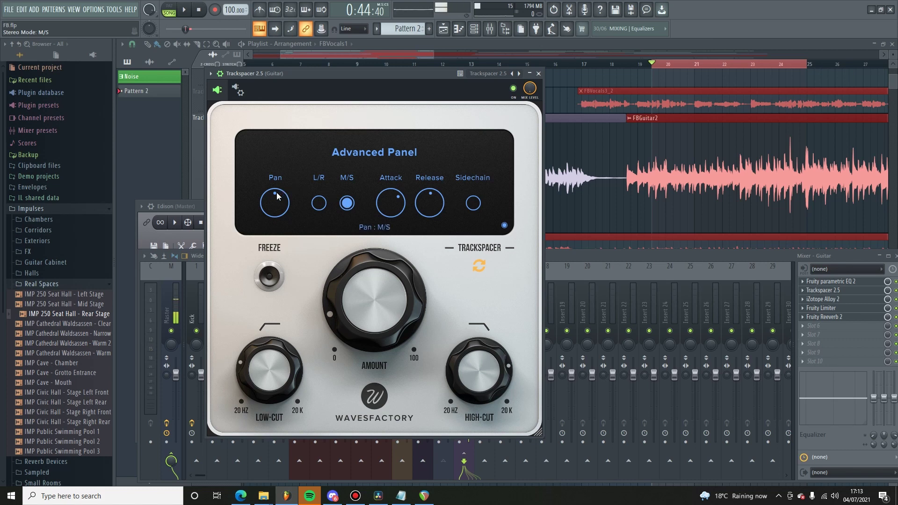
pyautogui.moveTo(277, 196); pyautogui.dragTo(271, 111)
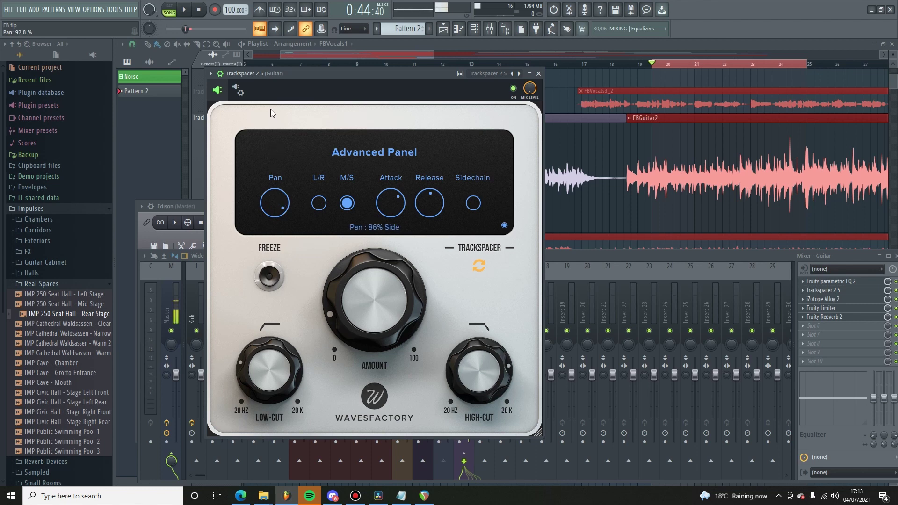
# Step: Turn on Sidechain in the Advanced Panel, check the curve display and return to the Advanced Panel
pyautogui.moveTo(388, 209)
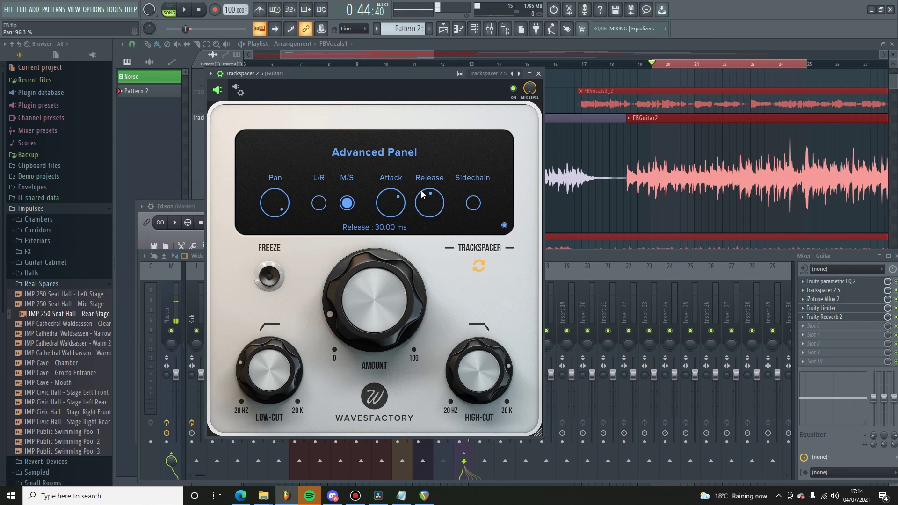
pyautogui.click(473, 204)
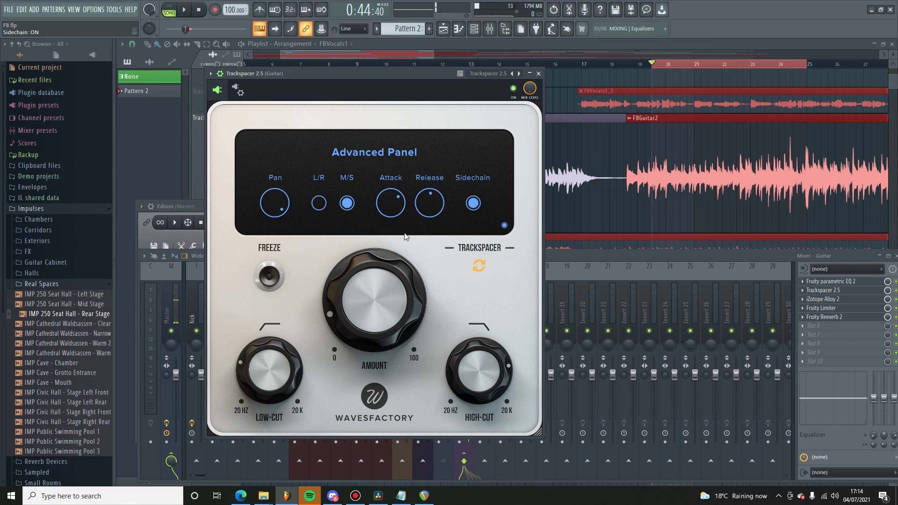
pyautogui.click(504, 226)
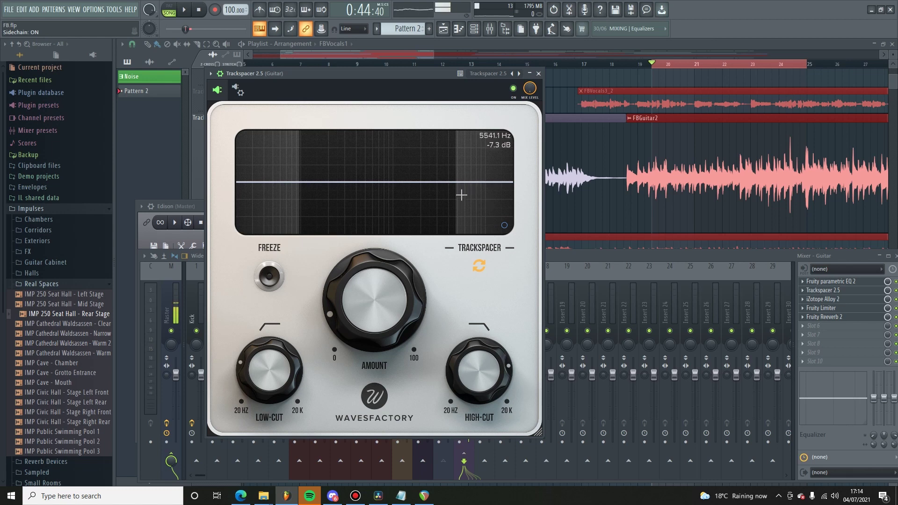
pyautogui.click(503, 225)
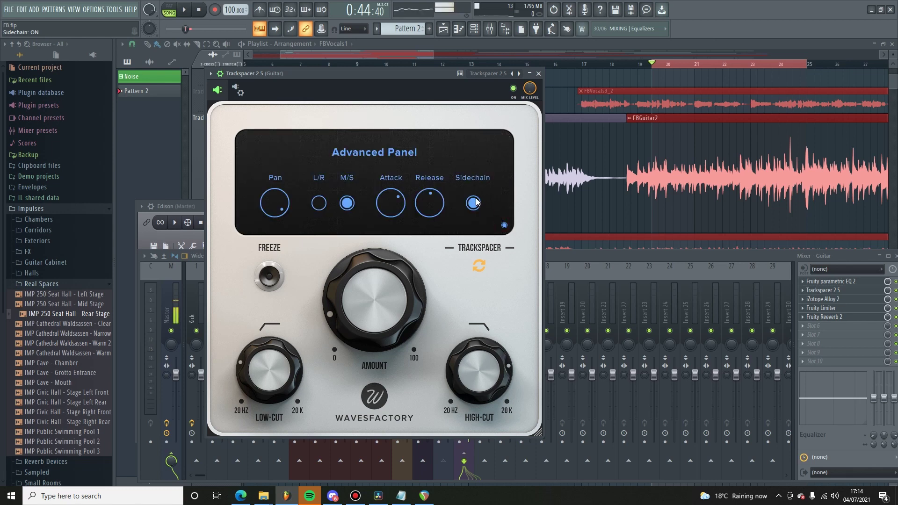
# Step: Play the selected section, return to the curve display, sweep the high-cut up to 12.33 kHz and back down, and stop playback
pyautogui.click(186, 12)
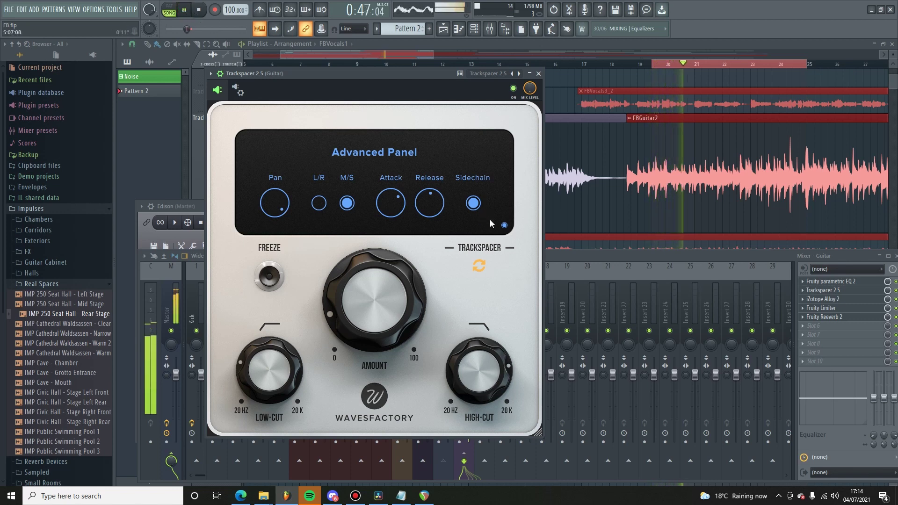
pyautogui.click(503, 225)
pyautogui.moveTo(479, 360)
pyautogui.mouseDown()
pyautogui.moveTo(475, 417)
pyautogui.moveTo(471, 371)
pyautogui.mouseUp()
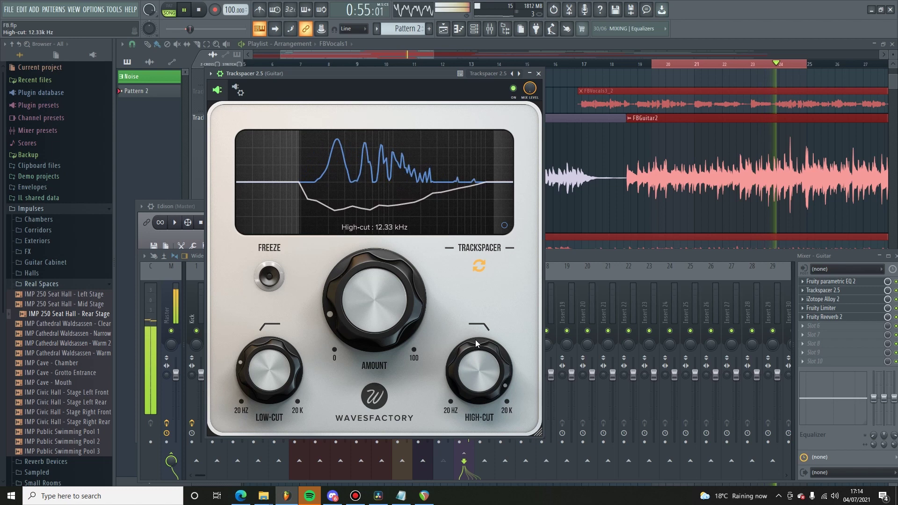
pyautogui.scroll(3, 475, 352)
pyautogui.moveTo(474, 353); pyautogui.dragTo(473, 377)
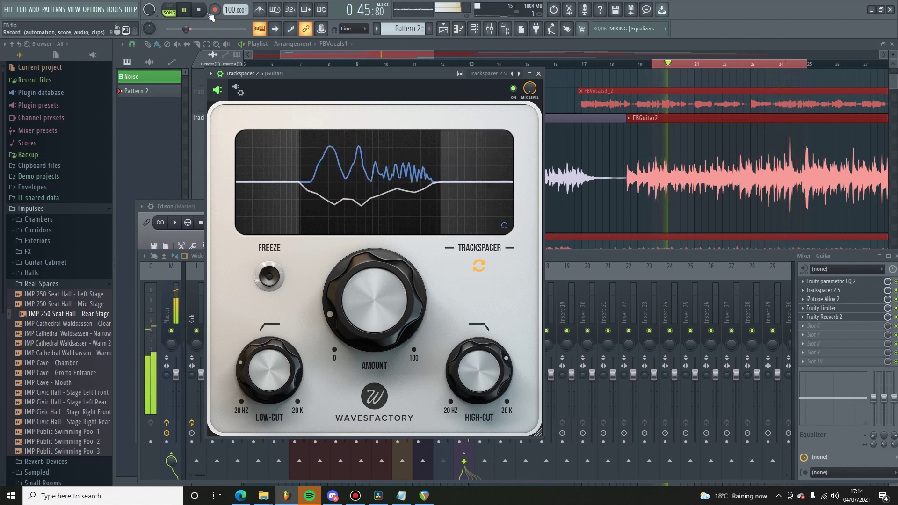
pyautogui.press('space')
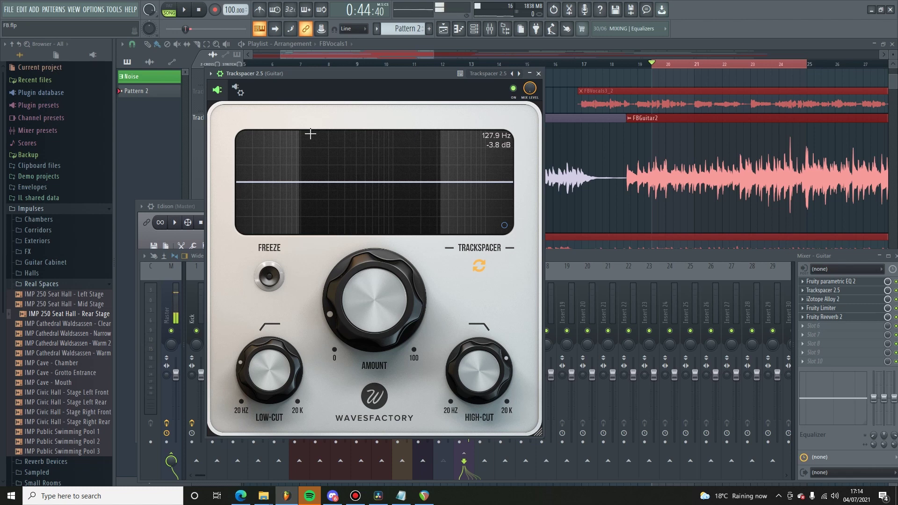
pyautogui.moveTo(487, 378)
pyautogui.moveTo(285, 359)
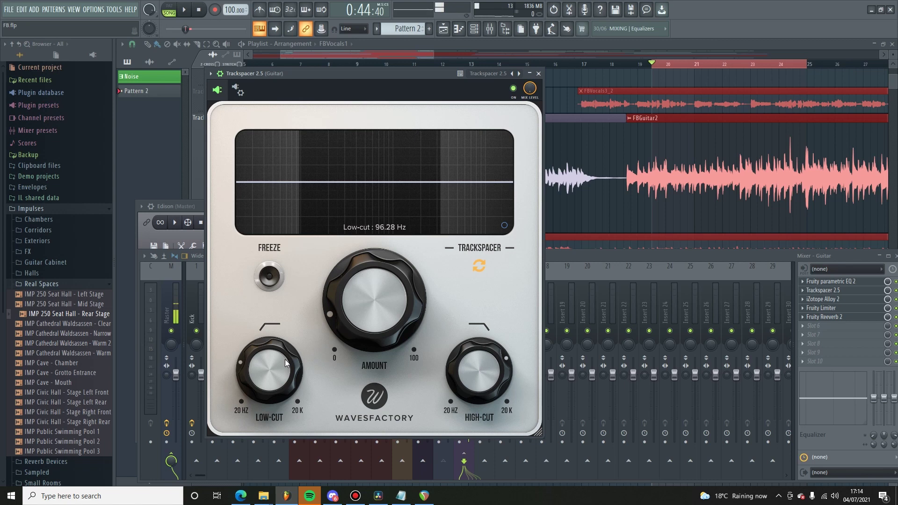